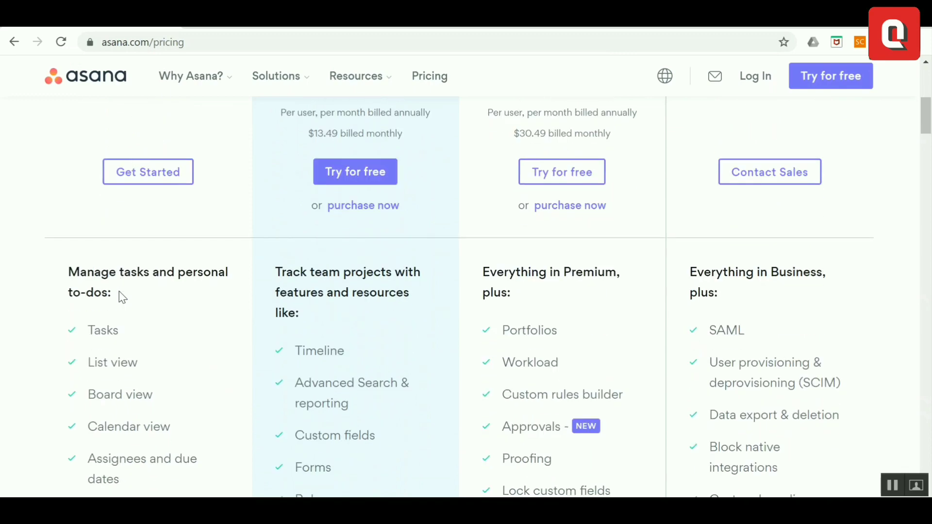
# Browse Asana's pricing page and open the Log In form
pyautogui.scroll(-8, 123, 297)
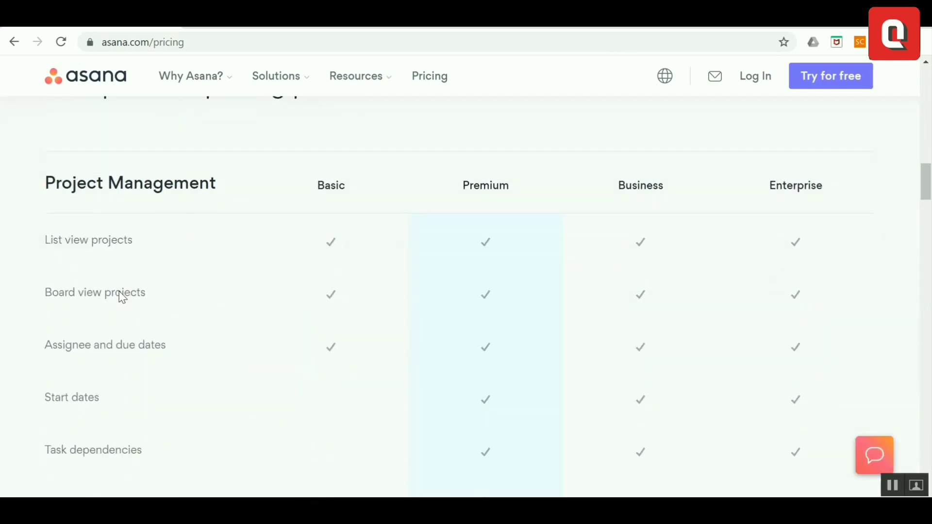
pyautogui.scroll(-7, 122, 297)
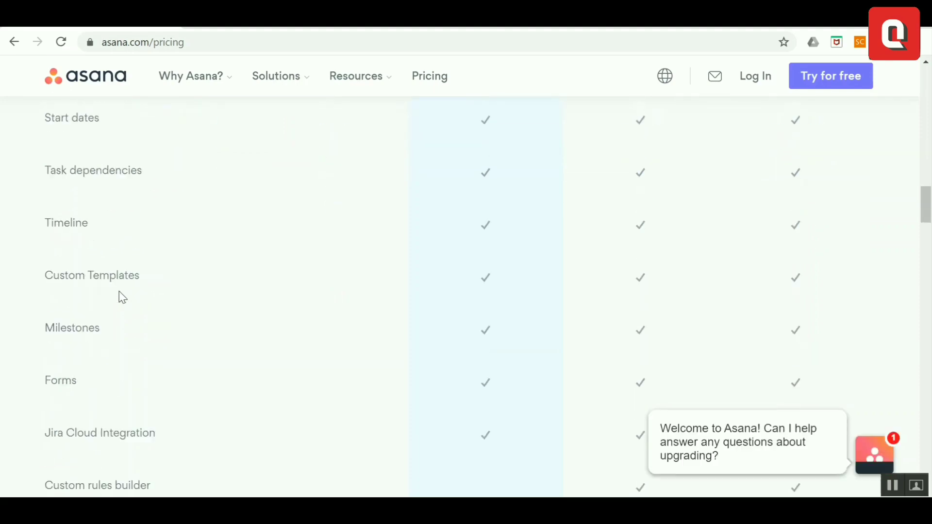
pyautogui.scroll(15, 123, 297)
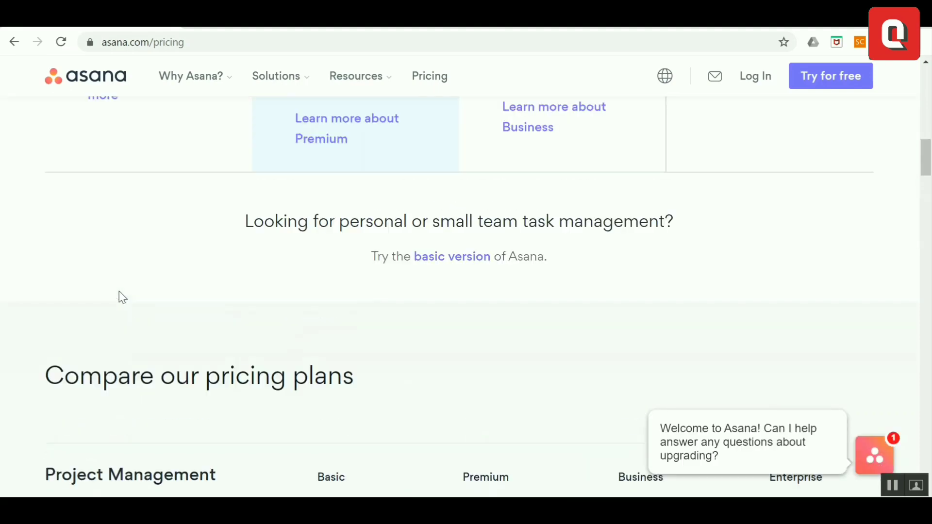
pyautogui.scroll(6, 123, 297)
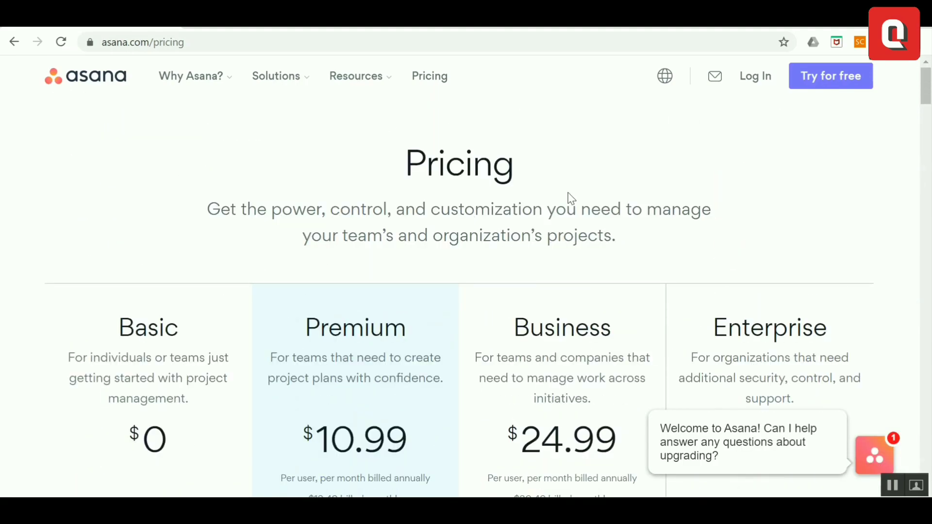
pyautogui.click(758, 78)
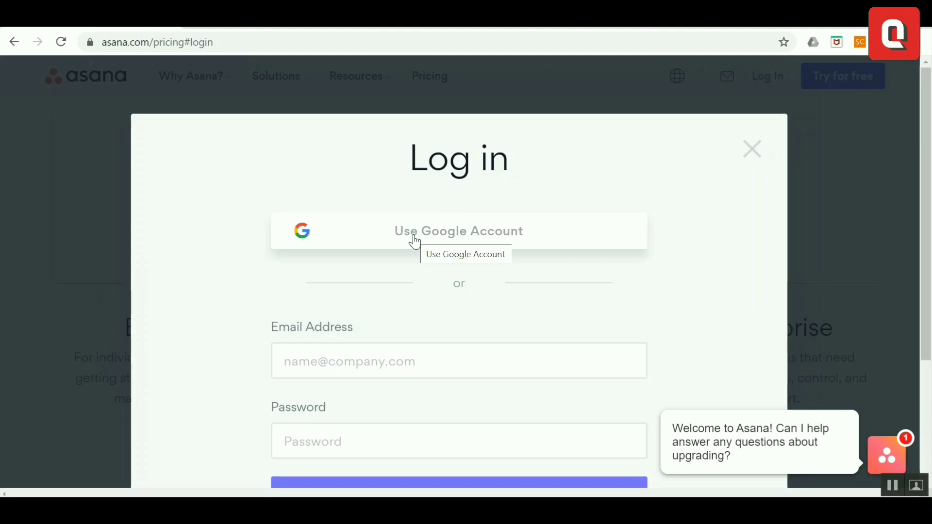
pyautogui.scroll(-3, 403, 287)
pyautogui.scroll(3, 403, 284)
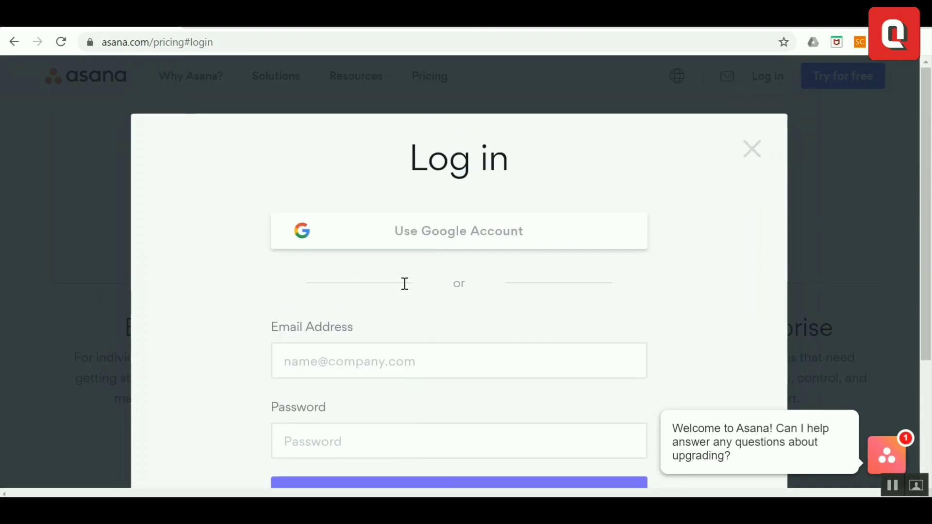
# Sign up for Asana with a Google account, selecting the account for both prompts
pyautogui.click(395, 235)
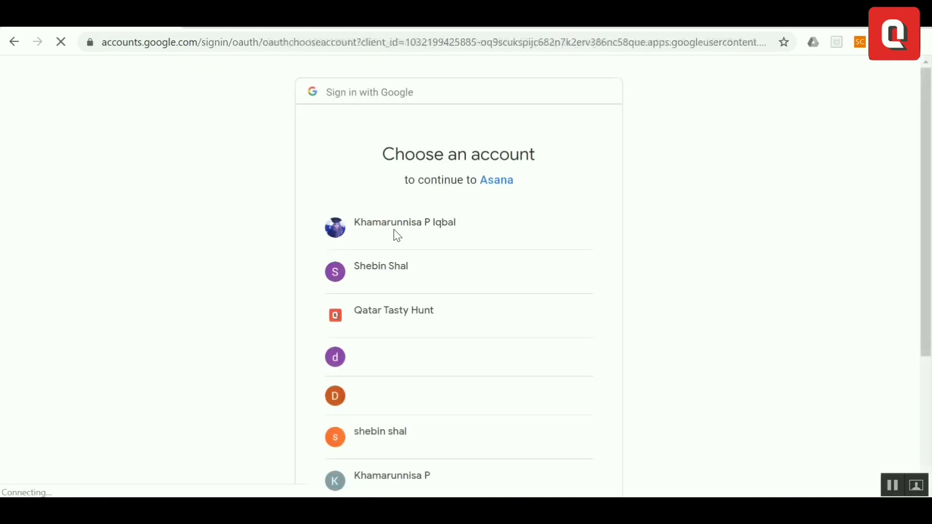
pyautogui.click(423, 320)
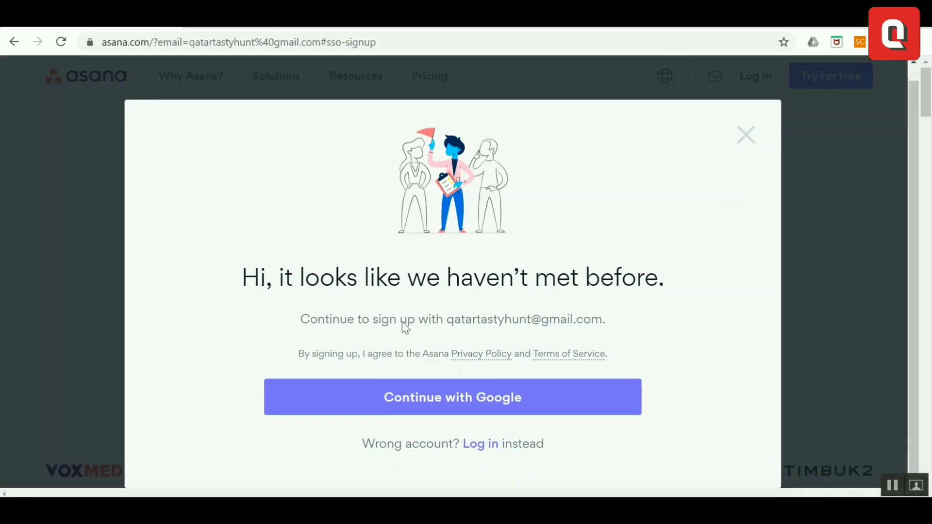
pyautogui.click(421, 403)
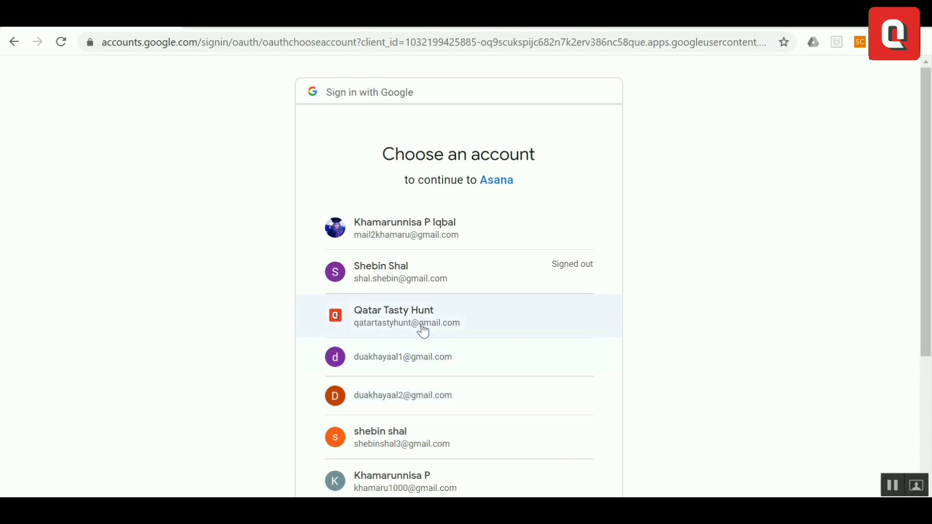
pyautogui.click(422, 325)
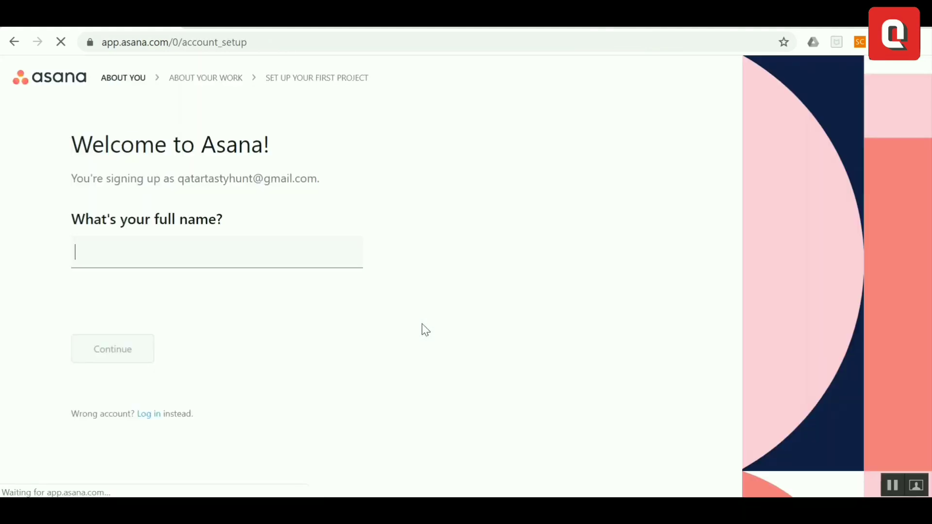
# Enter your full name and choose General project management as the work type
pyautogui.write('Qa')
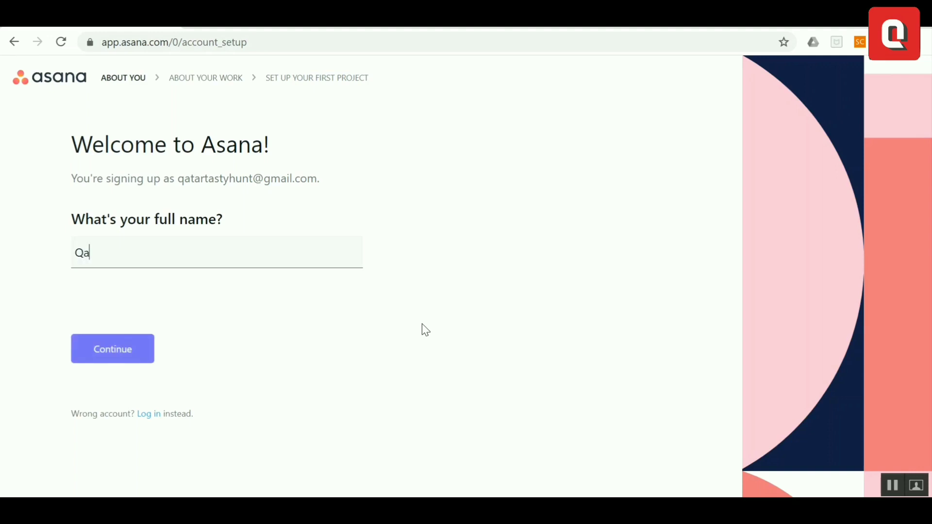
pyautogui.write('tar Tasty Hunt')
pyautogui.click(130, 357)
pyautogui.click(185, 243)
pyautogui.scroll(-3, 185, 310)
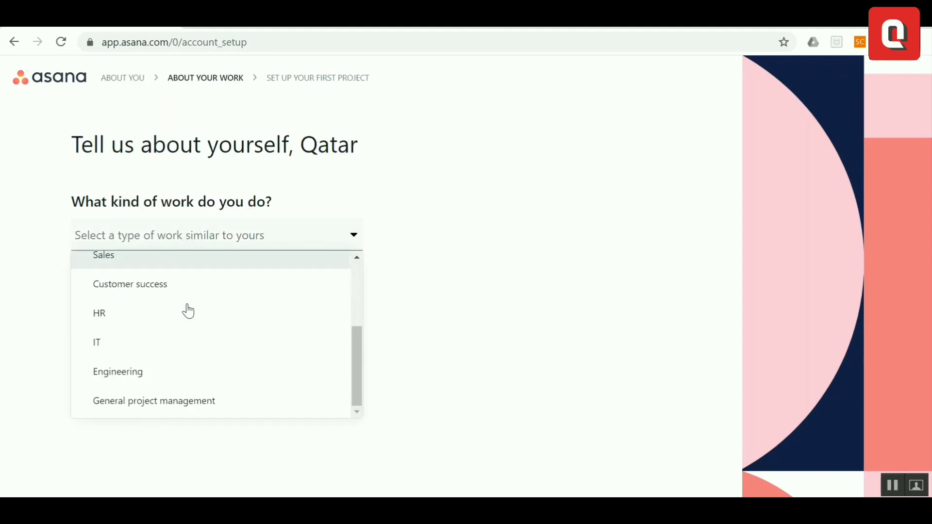
pyautogui.click(206, 412)
pyautogui.click(120, 318)
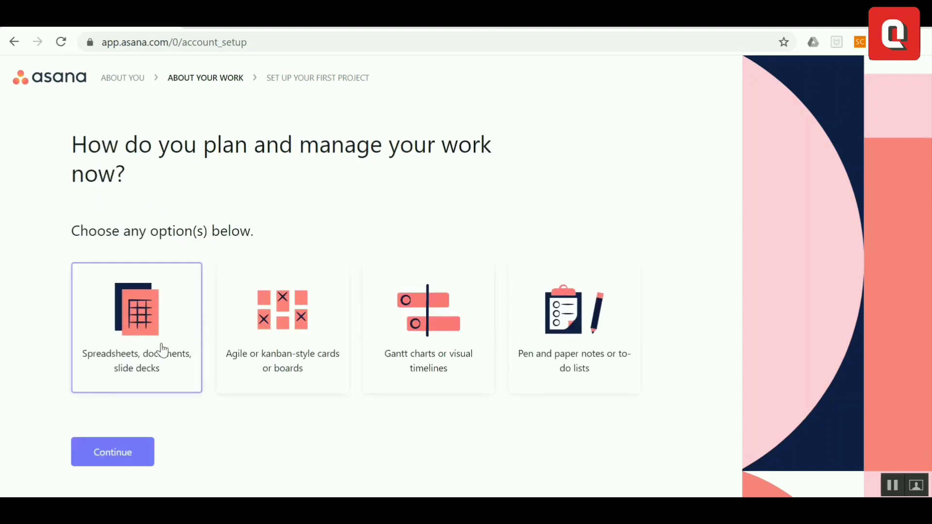
# Pick a planning method, keep the default Project plan project, skip invites, and use the free version
pyautogui.click(226, 357)
pyautogui.click(131, 453)
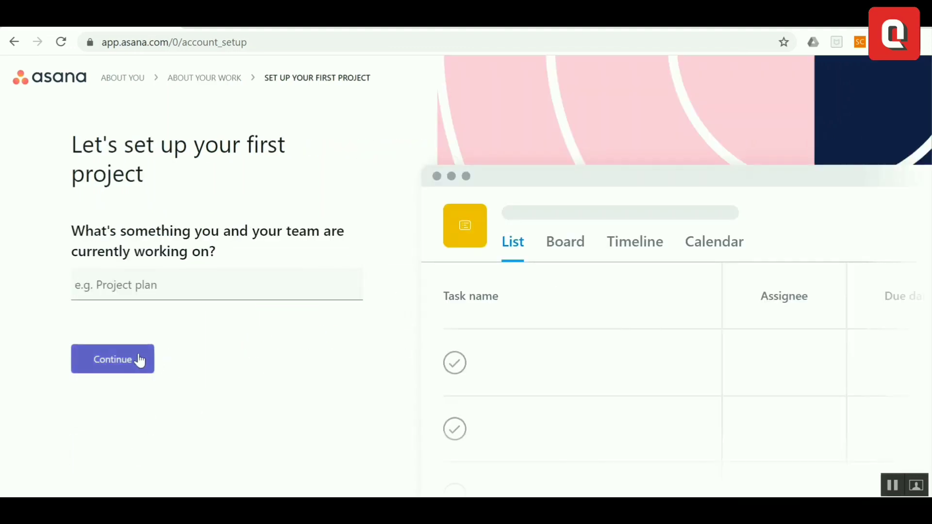
pyautogui.click(135, 354)
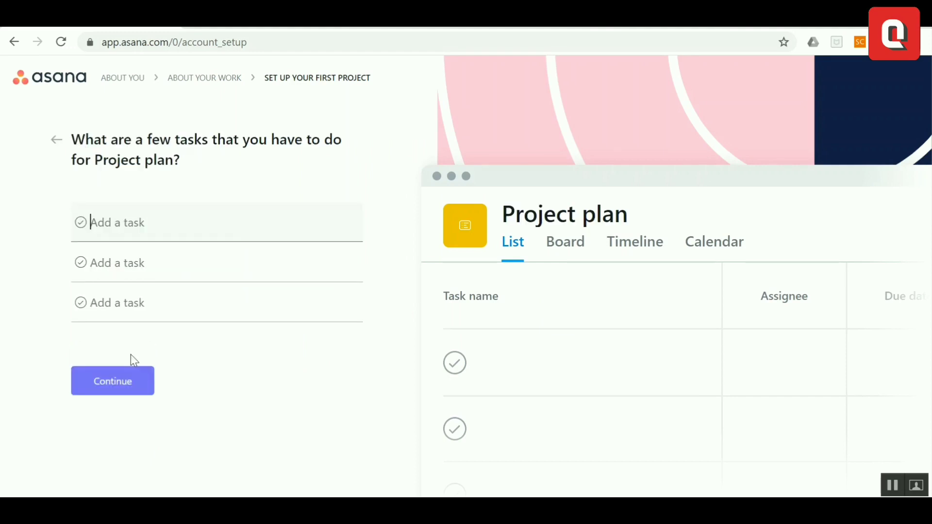
pyautogui.click(131, 384)
pyautogui.click(131, 388)
pyautogui.click(112, 414)
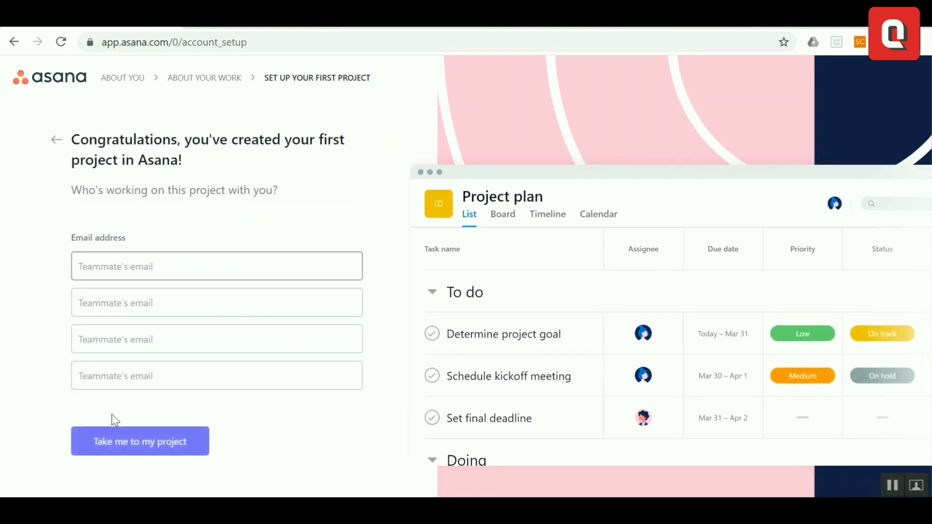
pyautogui.click(112, 444)
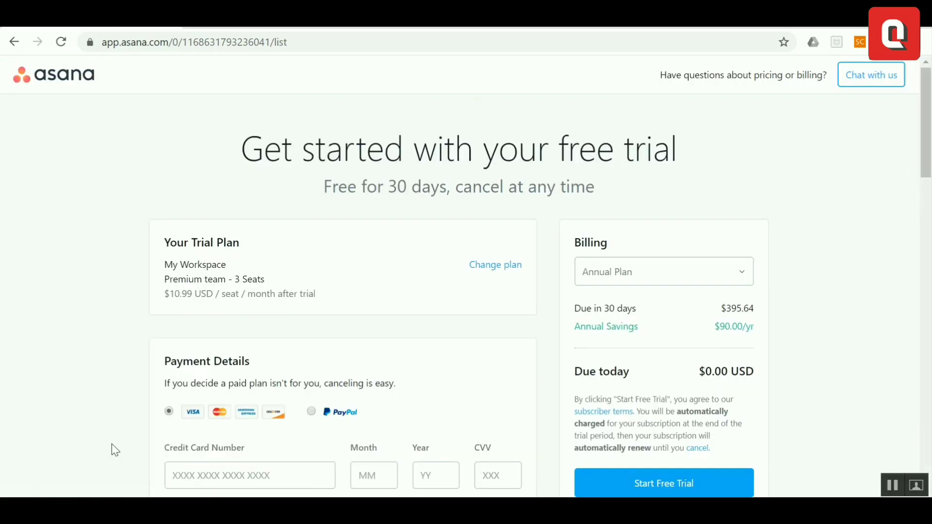
pyautogui.scroll(-3, 537, 387)
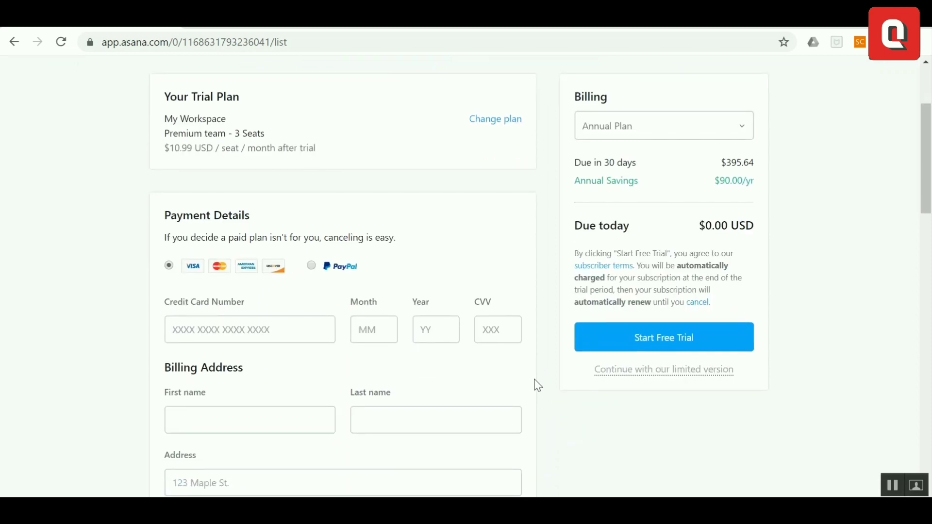
pyautogui.click(652, 374)
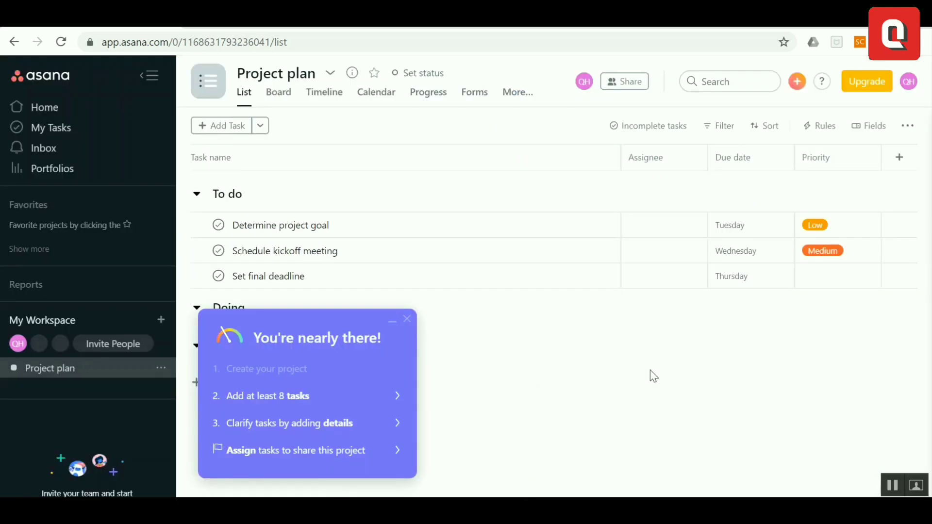
# From My Workspace, start a blank project named 'Project 1'
pyautogui.click(52, 328)
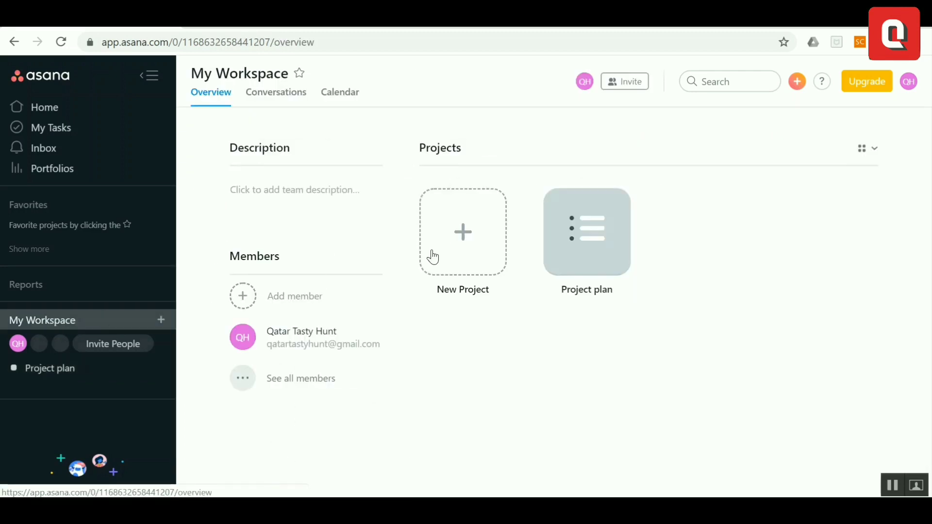
pyautogui.click(467, 243)
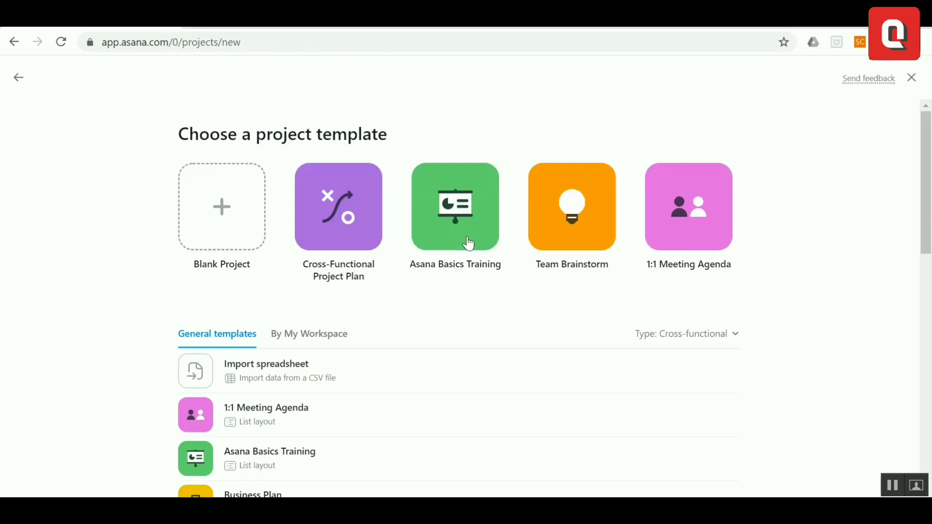
pyautogui.click(228, 228)
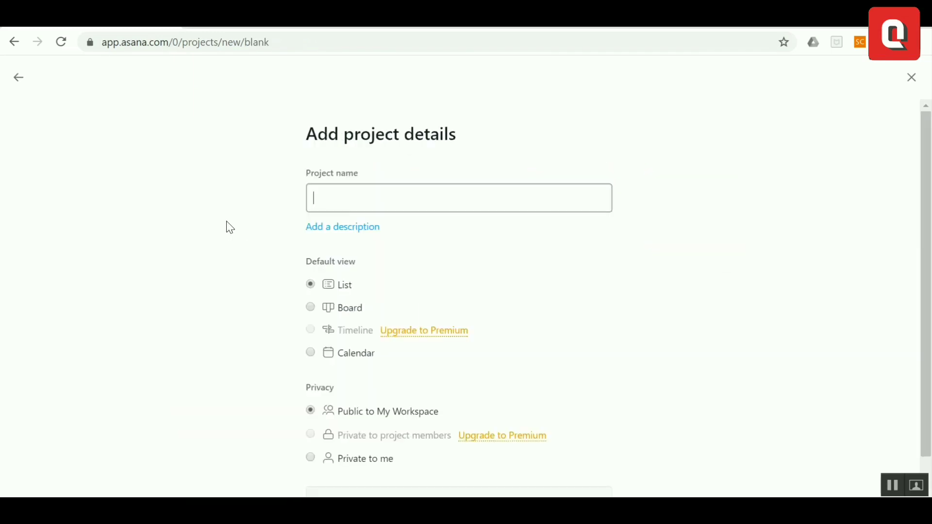
pyautogui.write('Project 1')
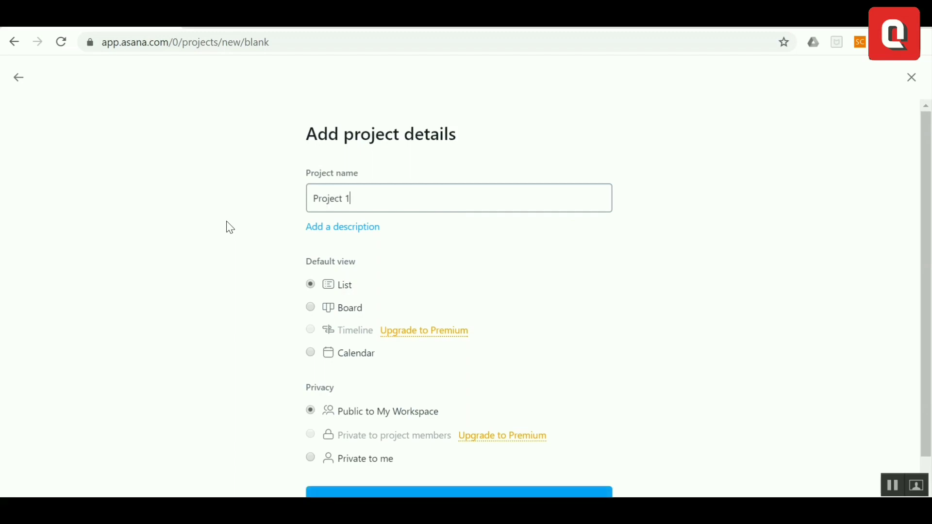
pyautogui.scroll(-2, 228, 228)
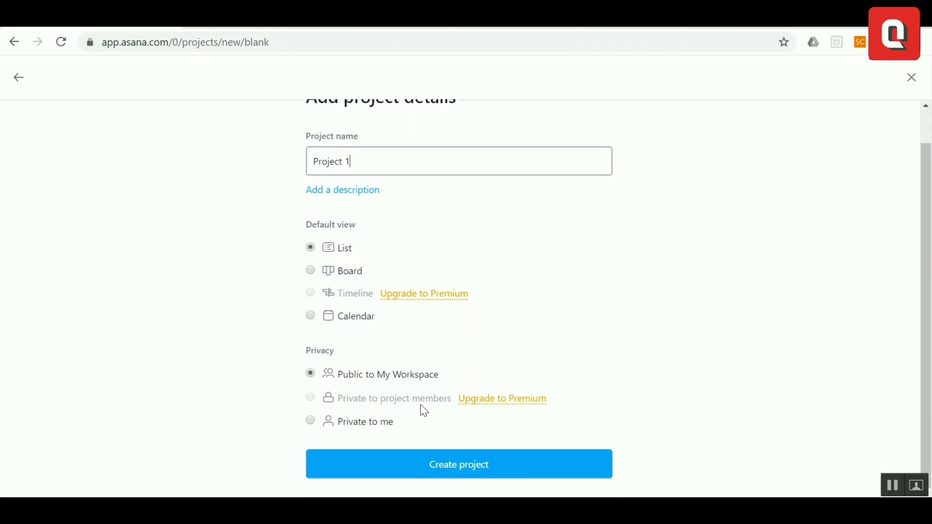
# Create Project 1, then review its sharing members and close the Share dialog
pyautogui.click(445, 466)
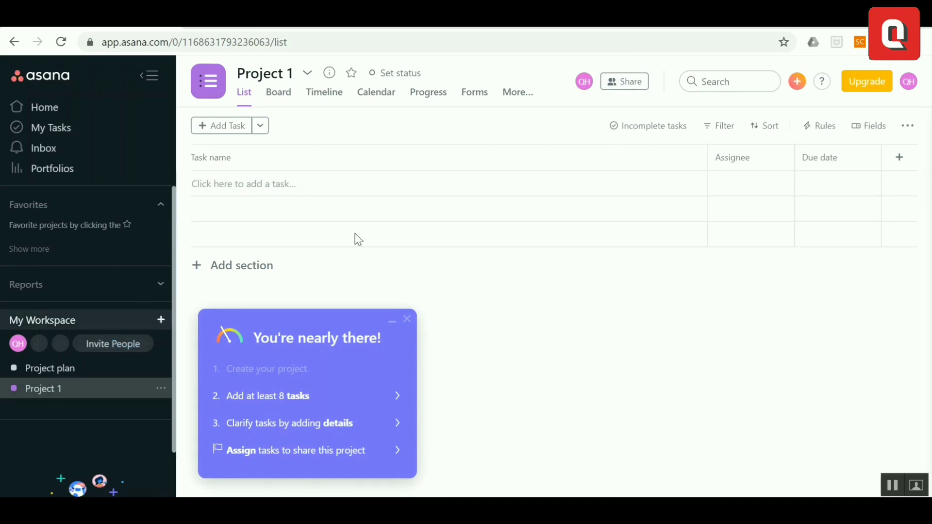
pyautogui.click(622, 84)
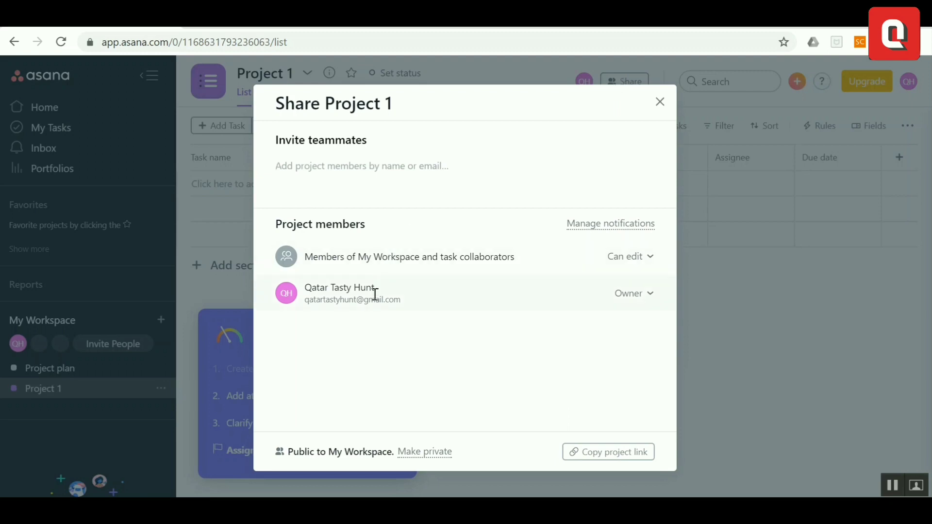
pyautogui.click(659, 104)
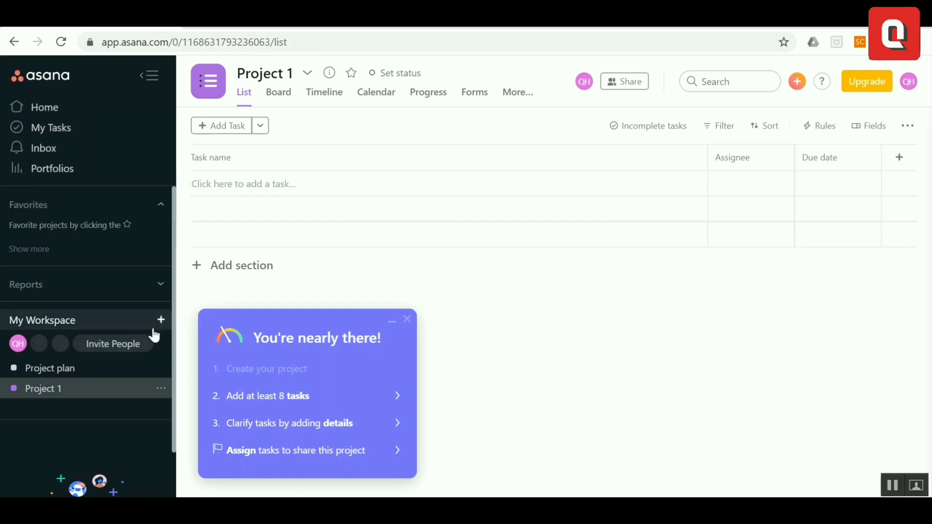
# Invite two teammates by e-mail address, with Project 1 as their starting project
pyautogui.click(114, 346)
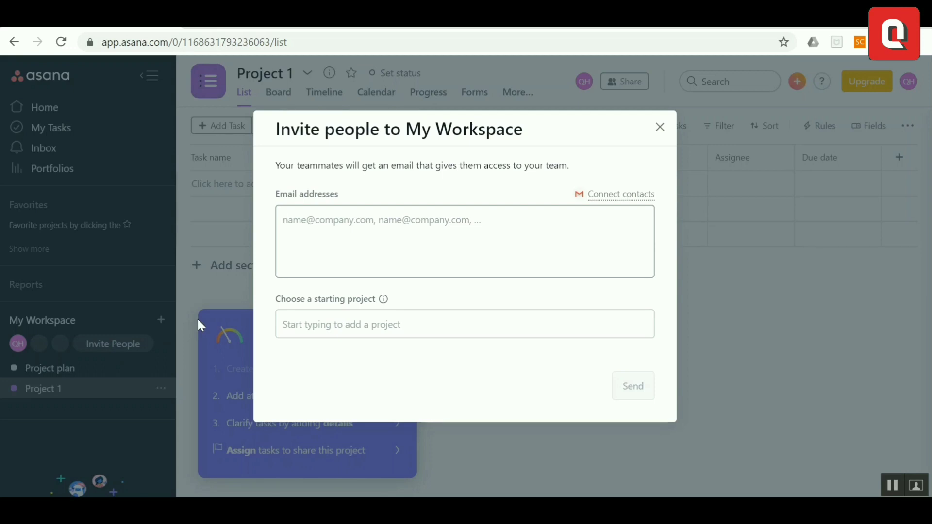
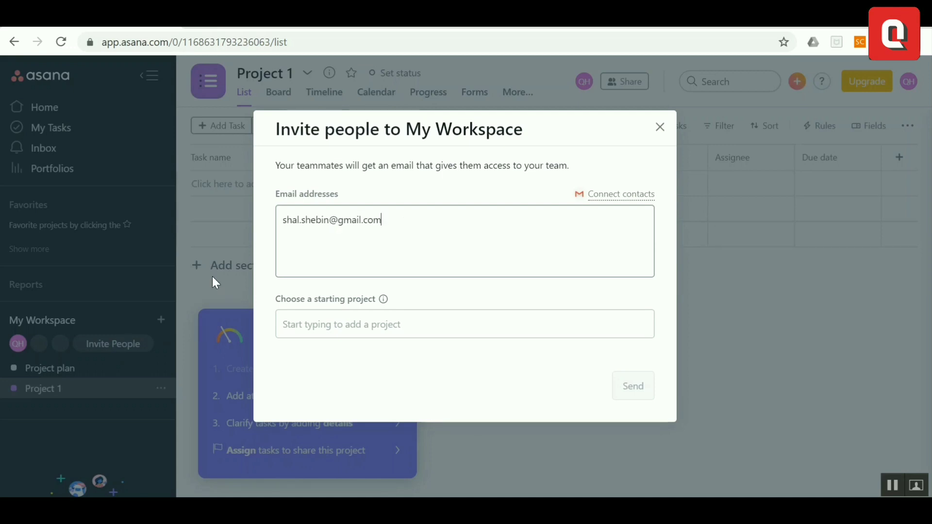
pyautogui.press('Return')
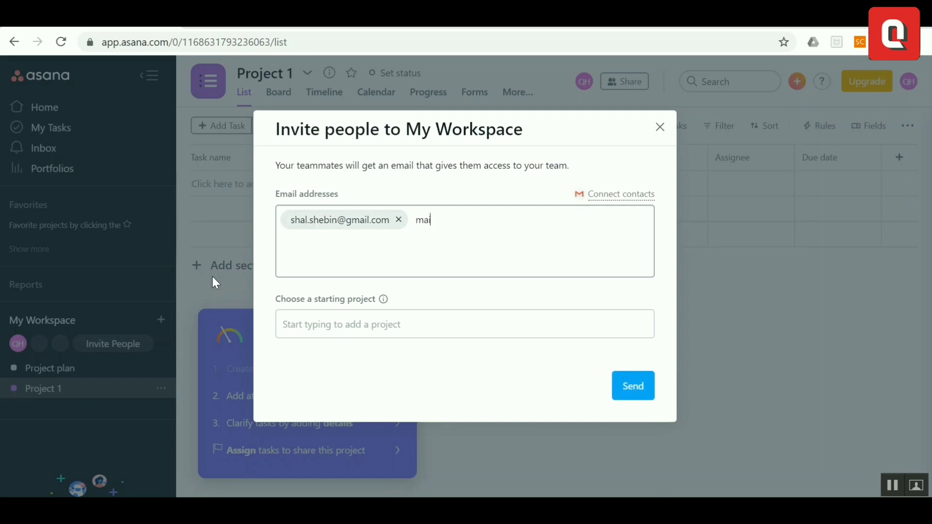
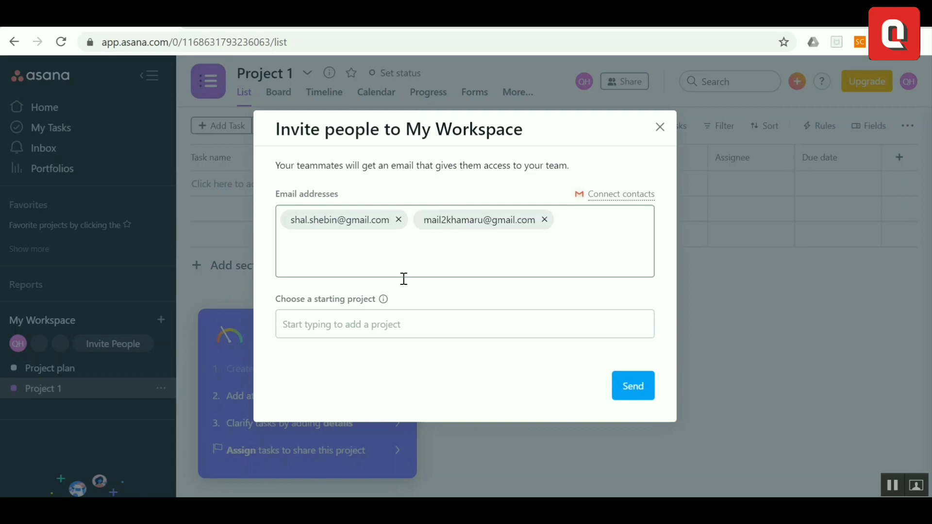
pyautogui.click(366, 319)
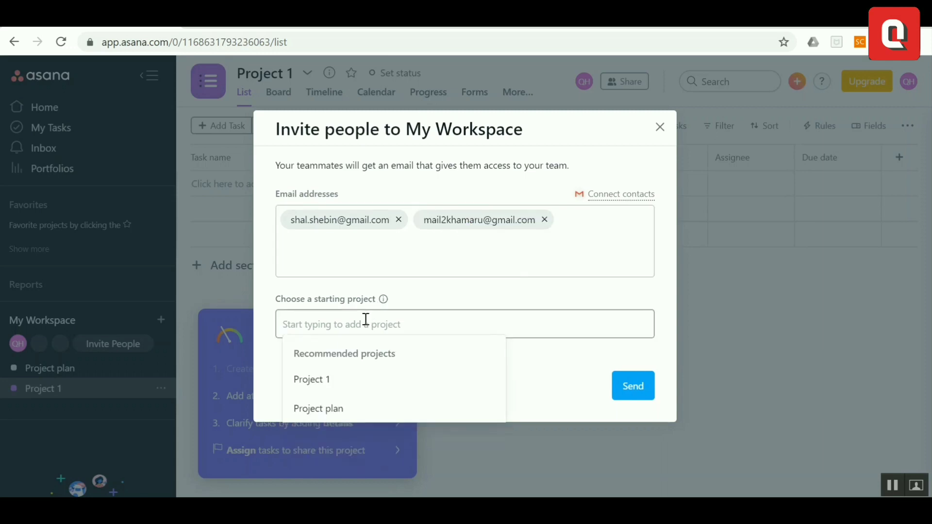
pyautogui.click(350, 381)
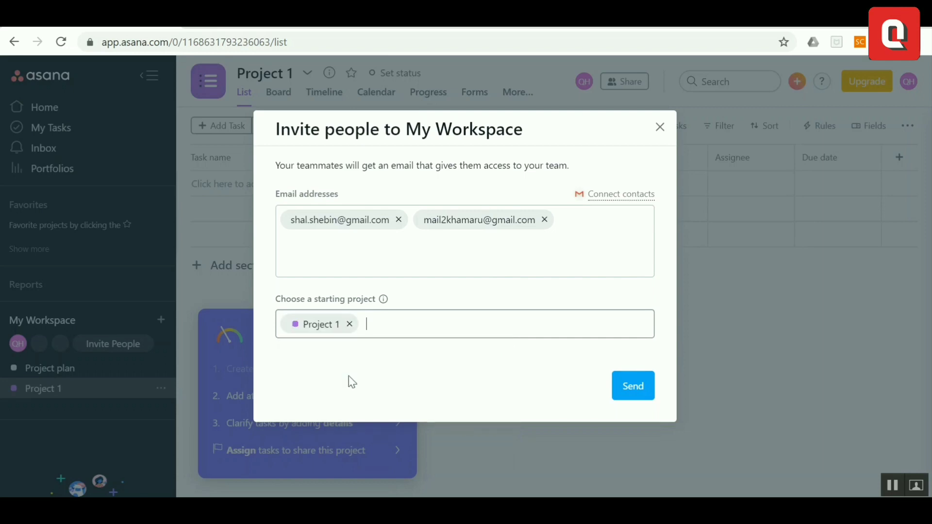
pyautogui.click(624, 394)
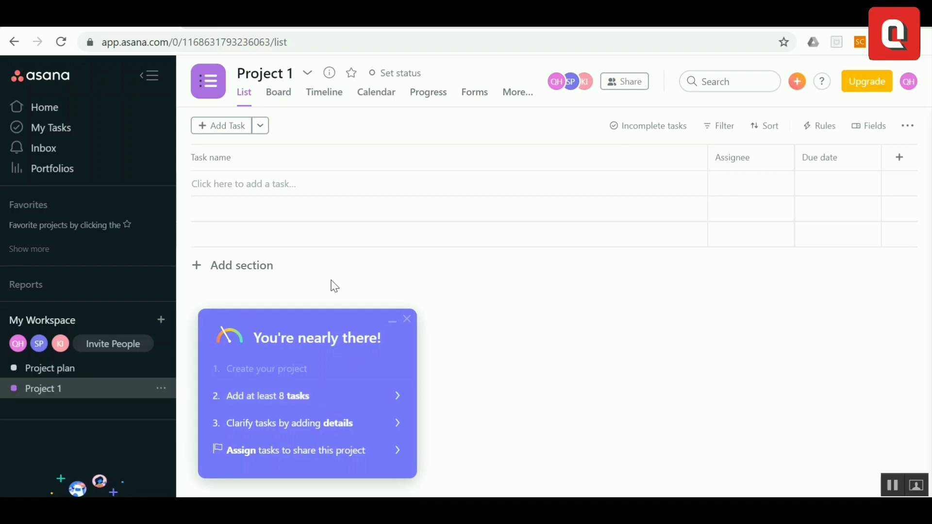
# Add the tasks 'what is 4+5=?' and 'what is 7+9=?' to Project 1
pyautogui.click(231, 137)
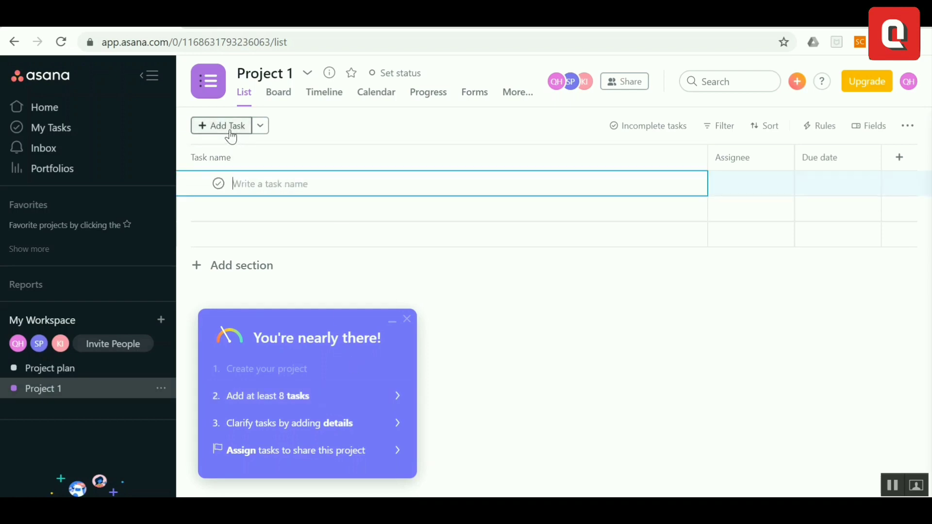
pyautogui.write('Findin')
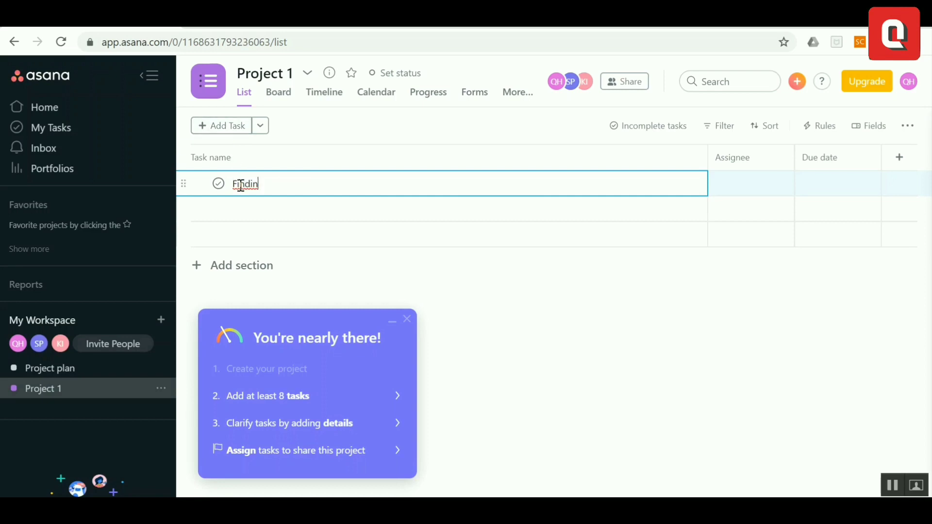
pyautogui.press('BackSpace')
pyautogui.press('BackSpace')
pyautogui.press('BackSpace')
pyautogui.press('BackSpace')
pyautogui.write('what is 4=')
pyautogui.press('BackSpace')
pyautogui.write('+')
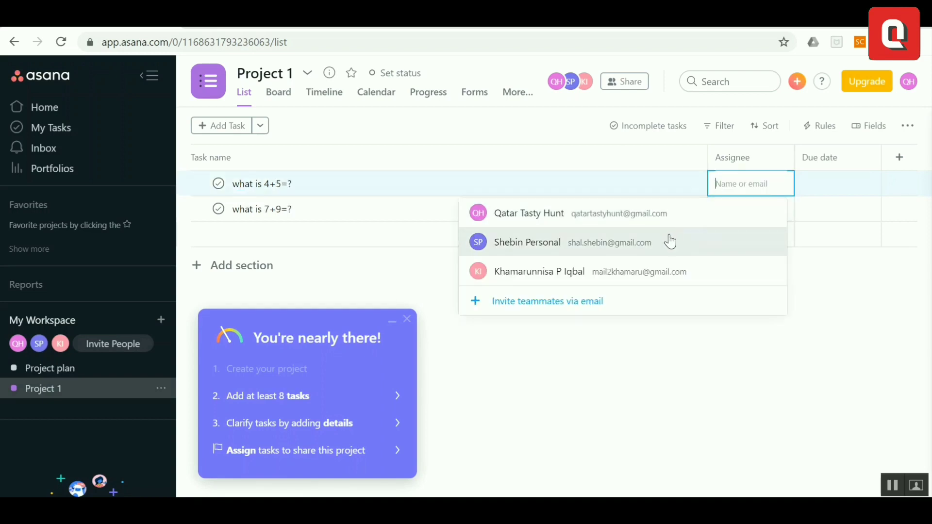
# Assign the 4+5 and 7+9 tasks to two different invited teammates
pyautogui.click(670, 242)
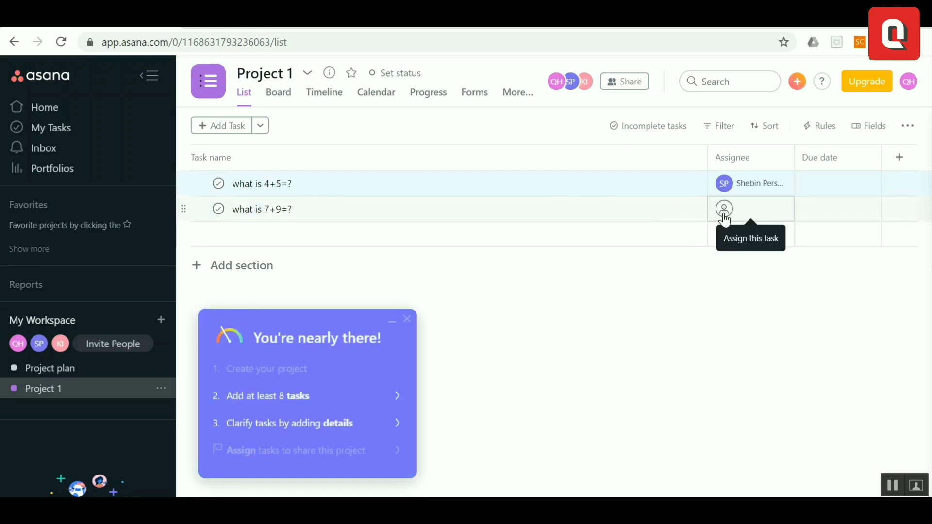
pyautogui.click(724, 215)
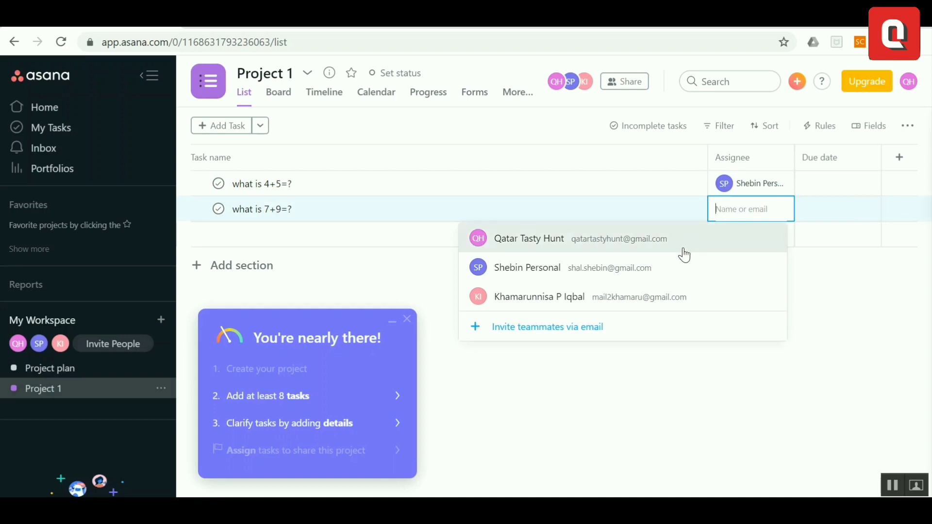
pyautogui.click(669, 299)
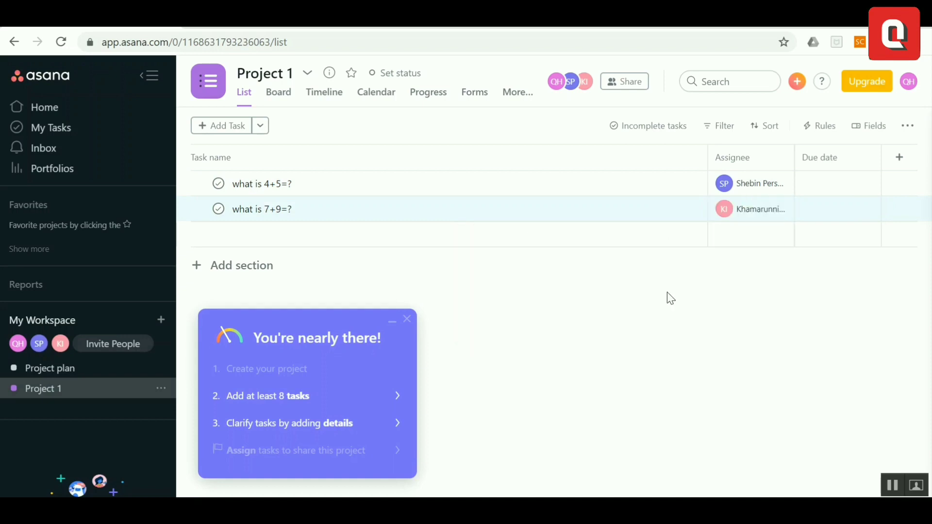
# Set both tasks' due dates to today, the 27th
pyautogui.click(832, 178)
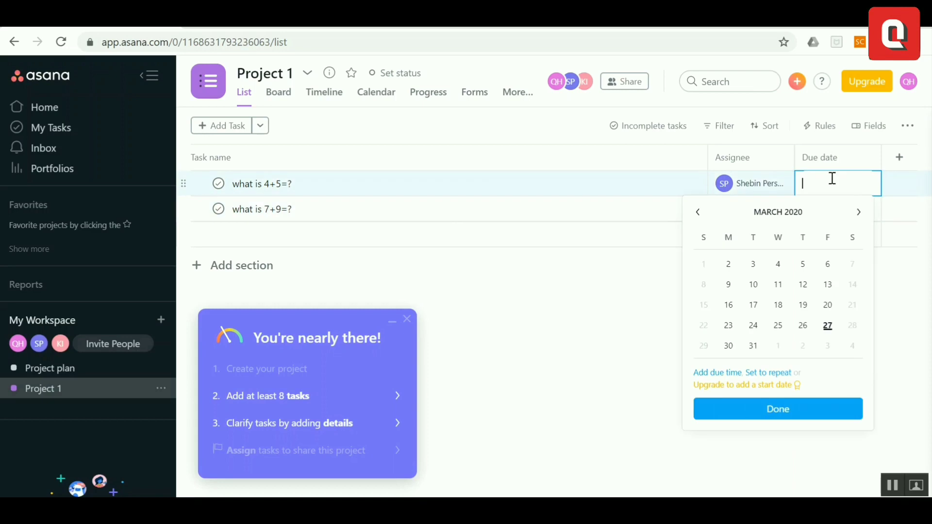
pyautogui.click(828, 326)
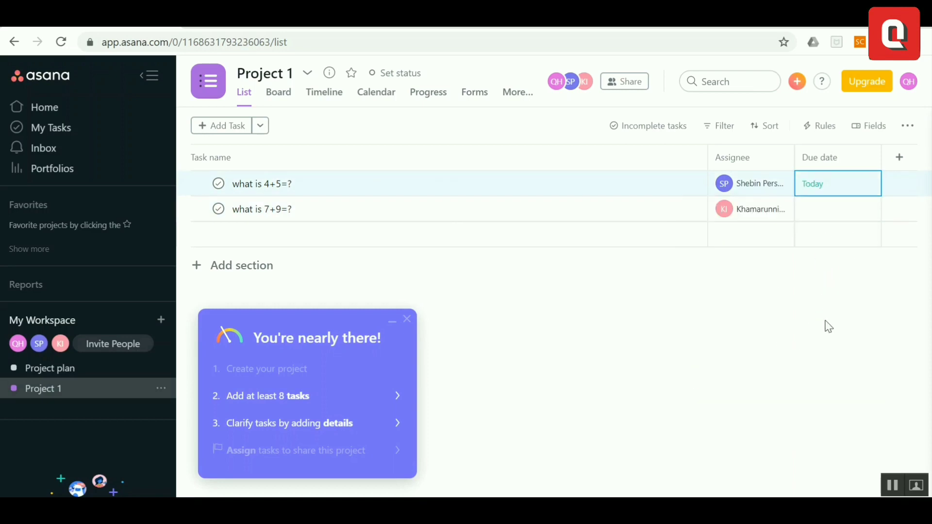
pyautogui.click(830, 219)
pyautogui.click(828, 351)
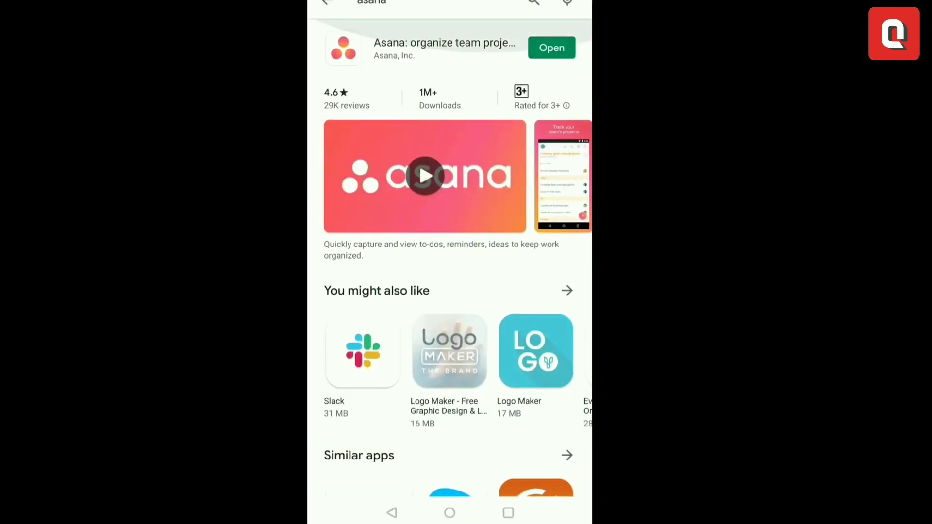
# Launch the Asana app from the Play Store and log in with the Google account
pyautogui.click(552, 47)
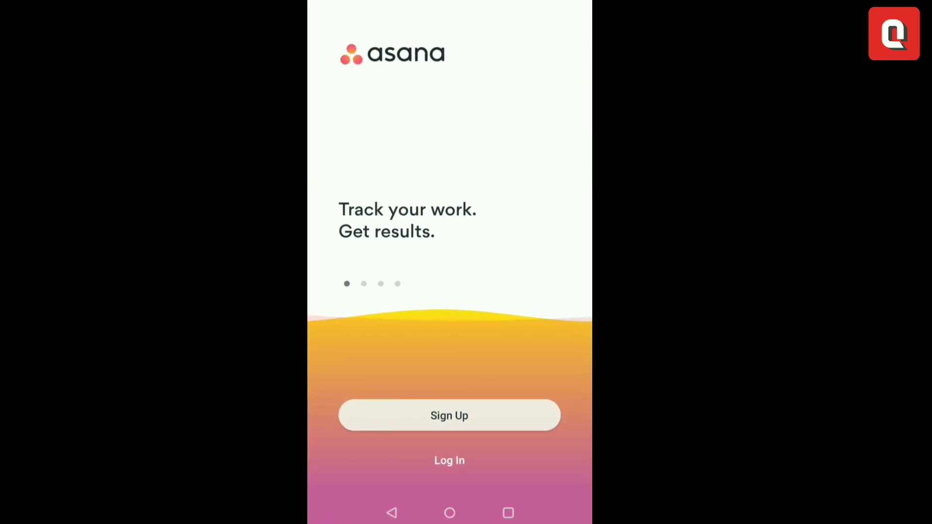
pyautogui.click(450, 460)
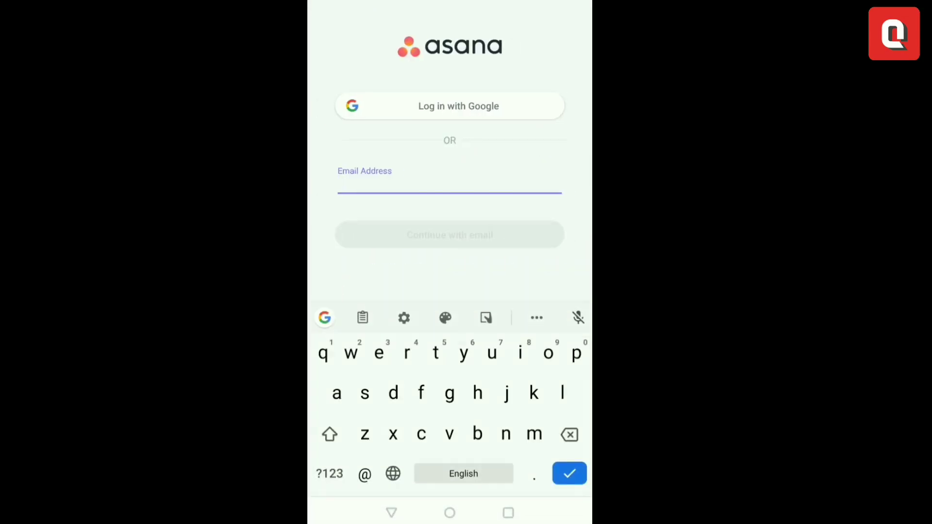
pyautogui.click(450, 105)
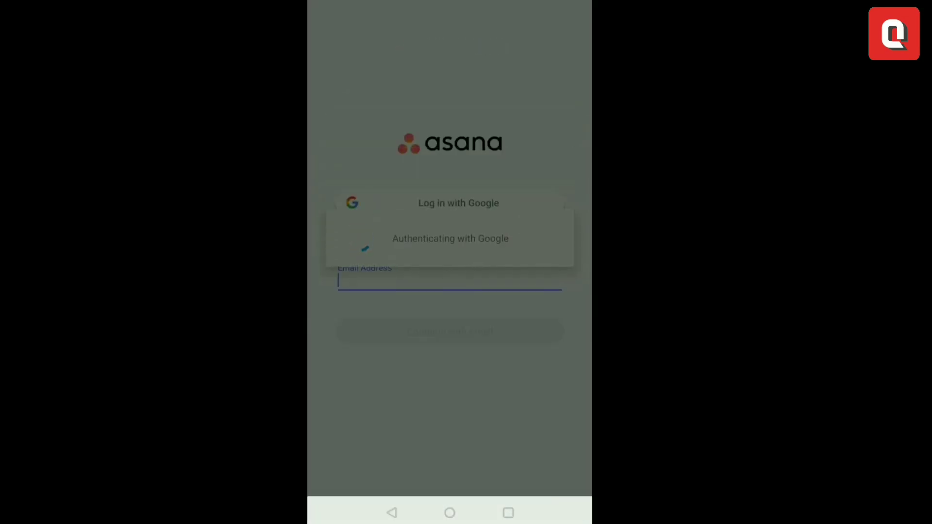
pyautogui.click(408, 198)
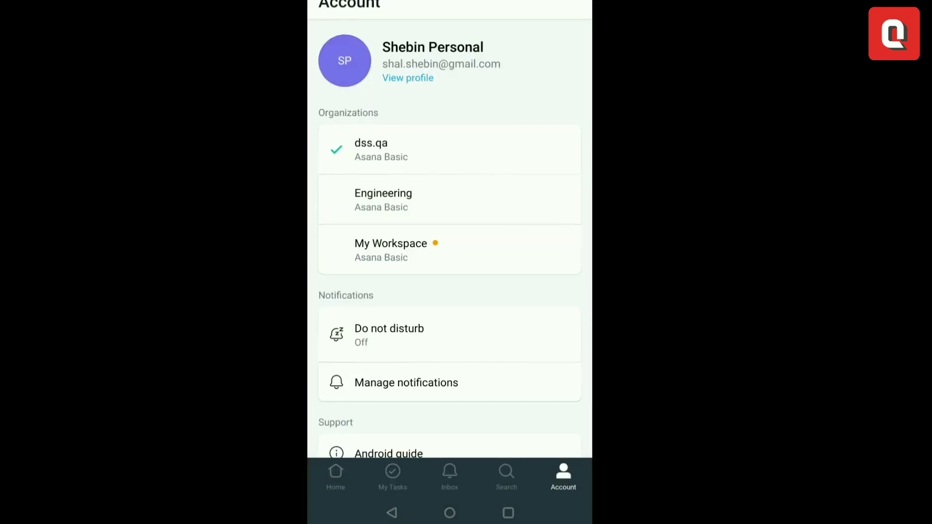
# Switch to My Workspace on the phone and open Project 1 to see both tasks due today
pyautogui.click(391, 250)
pyautogui.scroll(-5, 450, 238)
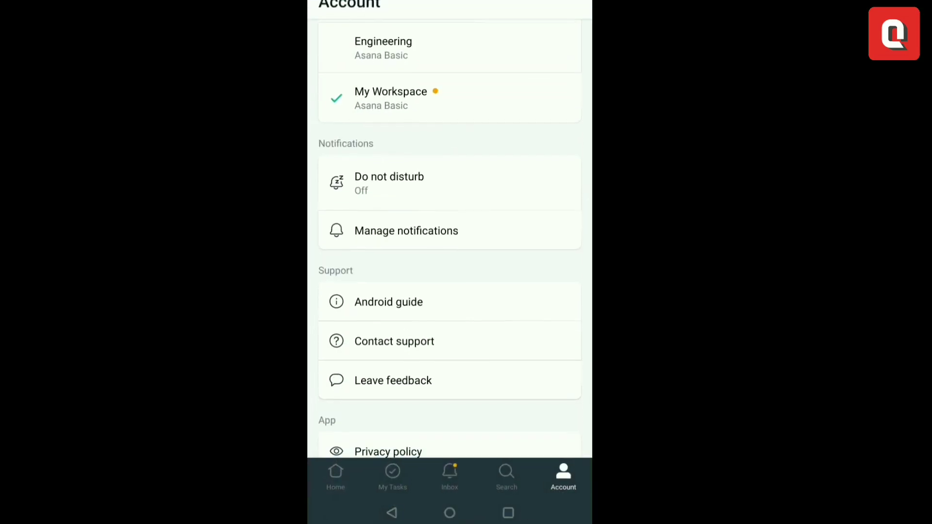
pyautogui.scroll(5, 450, 238)
pyautogui.click(391, 473)
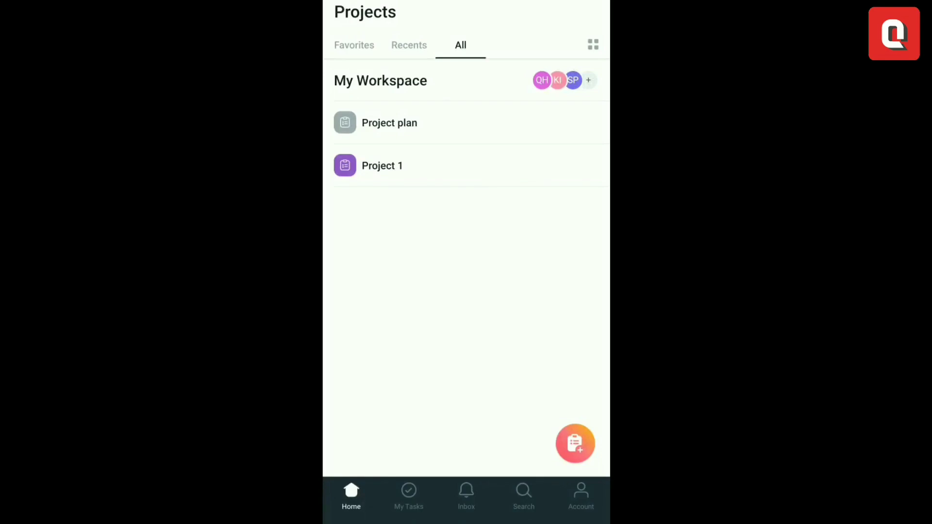
pyautogui.click(382, 166)
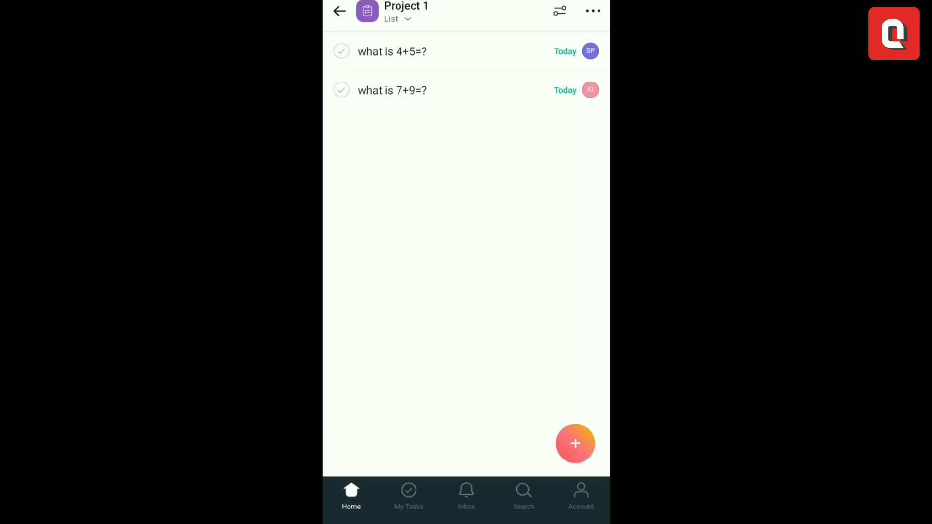
# Post the comment '9' on the 'what is 4+5=?' task
pyautogui.click(392, 52)
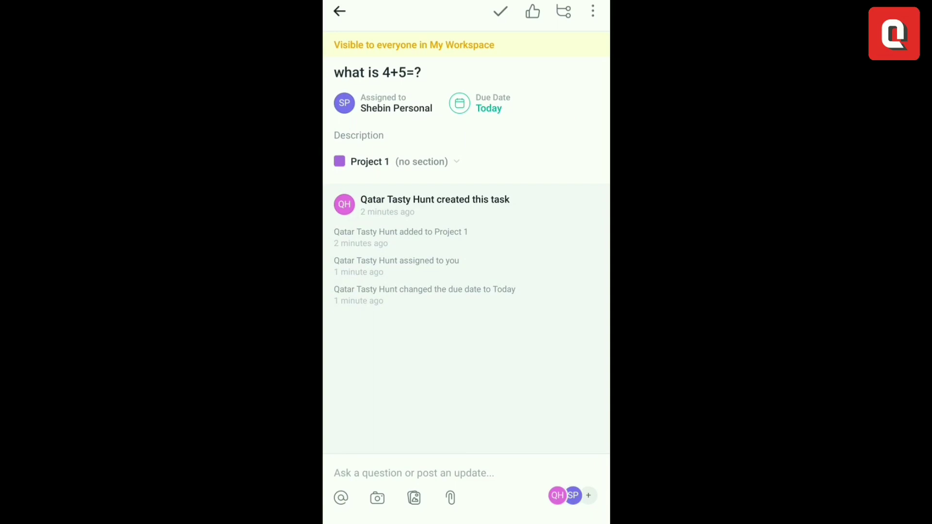
pyautogui.click(335, 473)
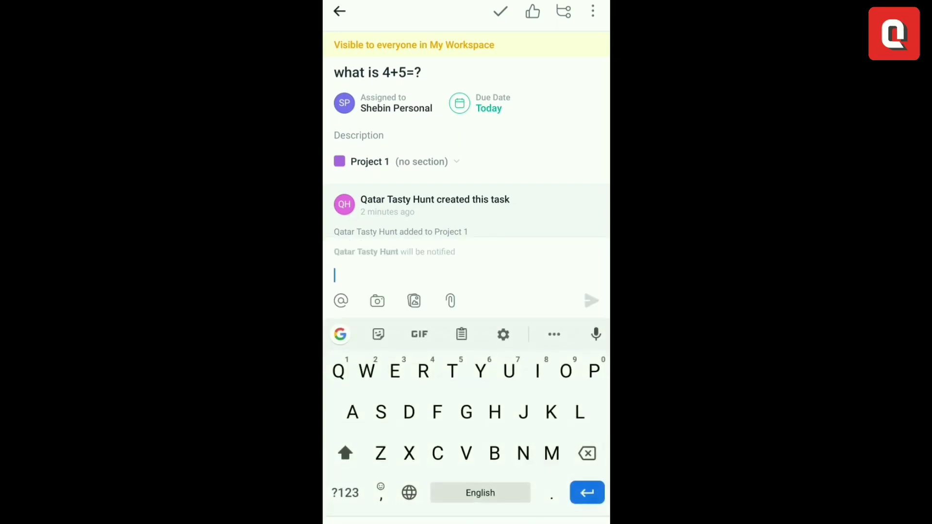
pyautogui.click(346, 493)
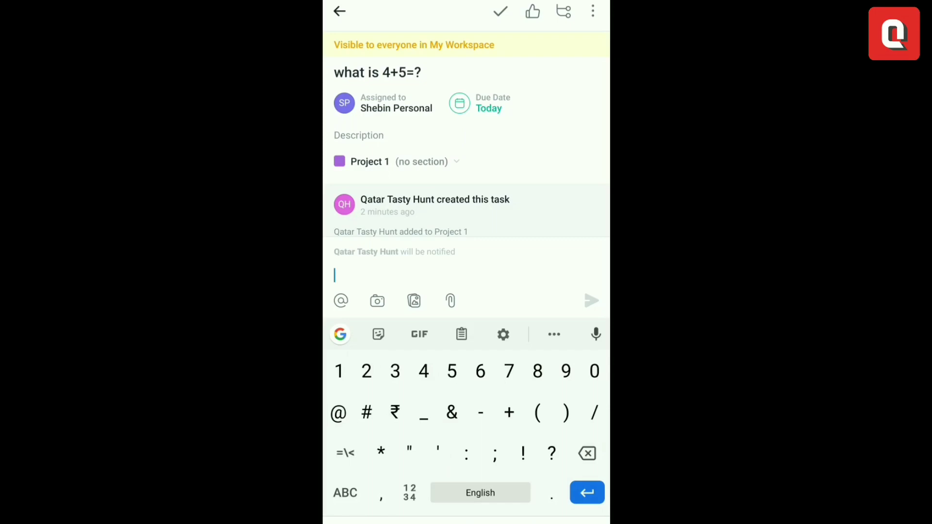
pyautogui.write('9')
pyautogui.click(591, 301)
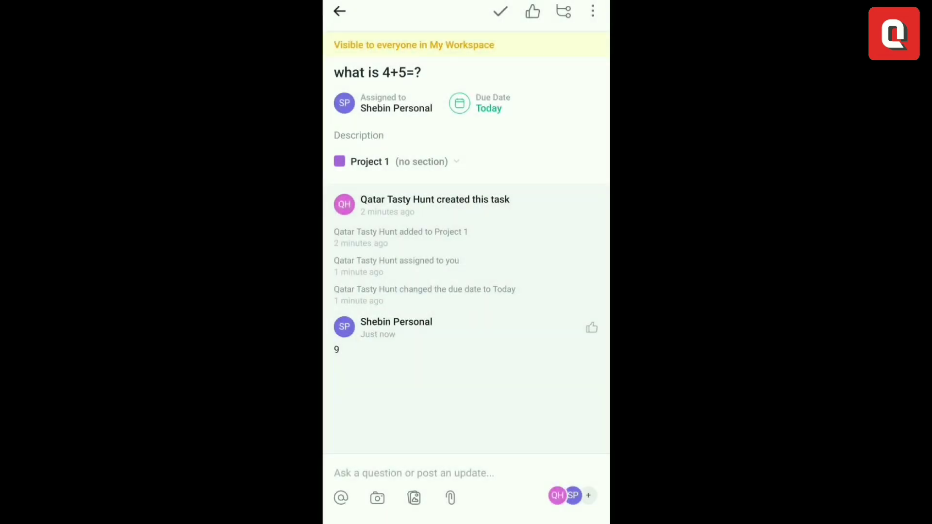
# Add blank subtask rows to the task and return to the Project 1 task list
pyautogui.click(564, 11)
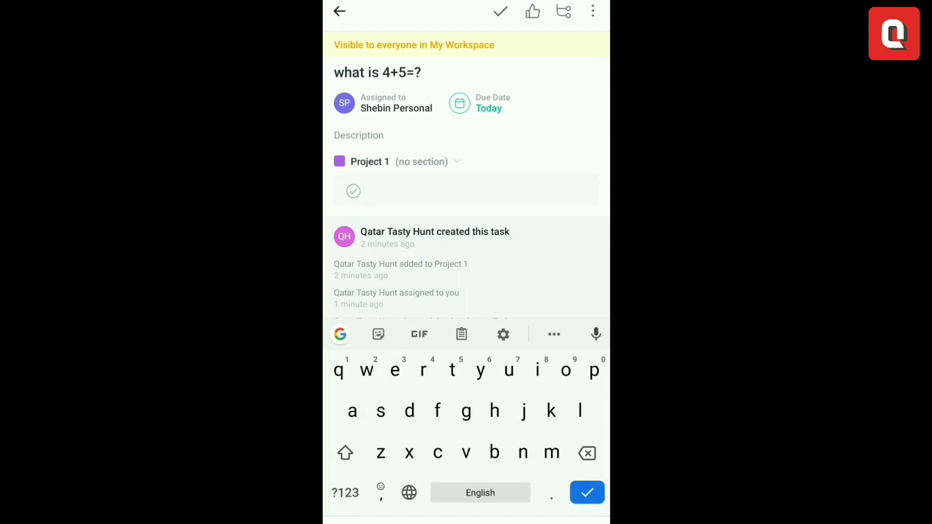
pyautogui.press('Return')
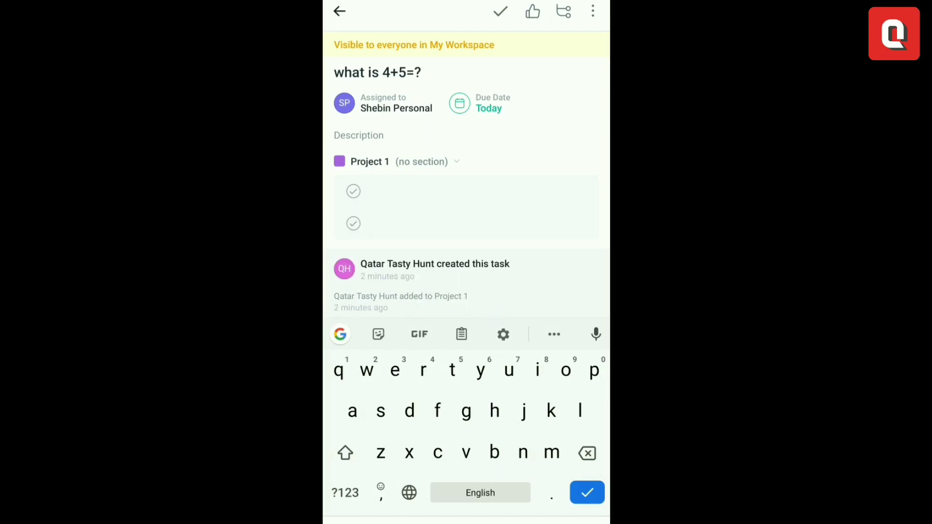
pyautogui.press('Escape')
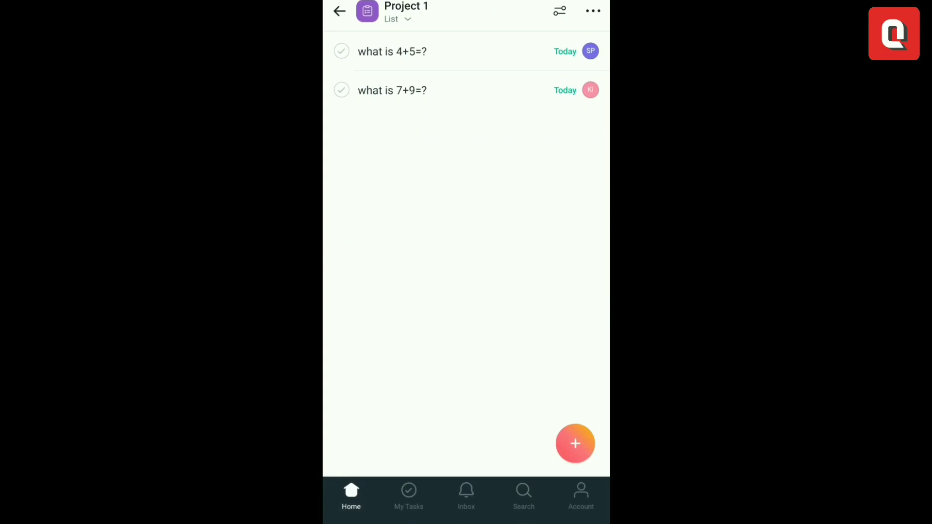
# Reopen the 'what is 4+5=?' task and begin a second comment reading 'is'
pyautogui.click(392, 51)
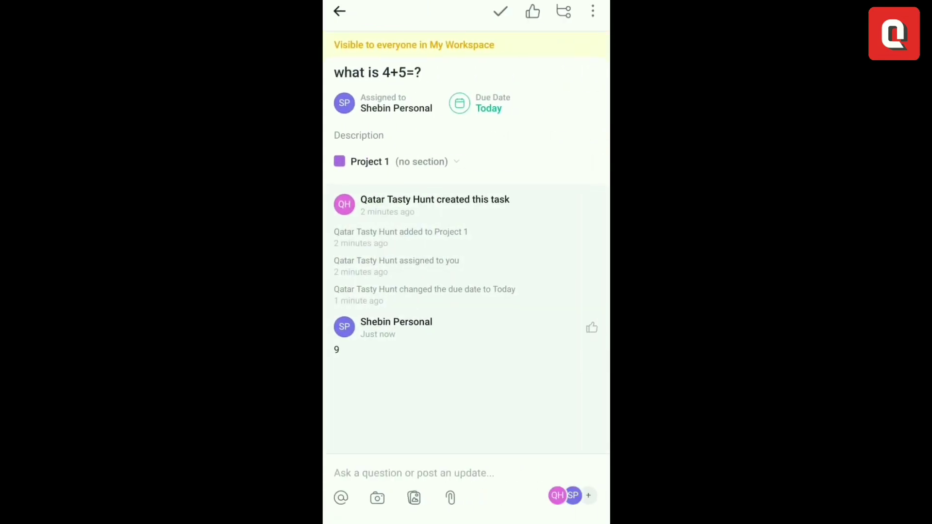
pyautogui.click(414, 474)
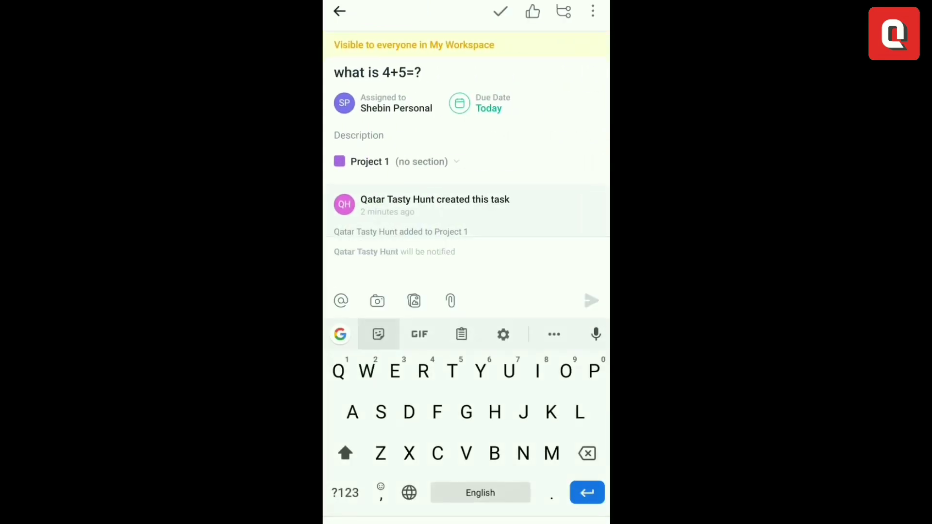
pyautogui.write('is')
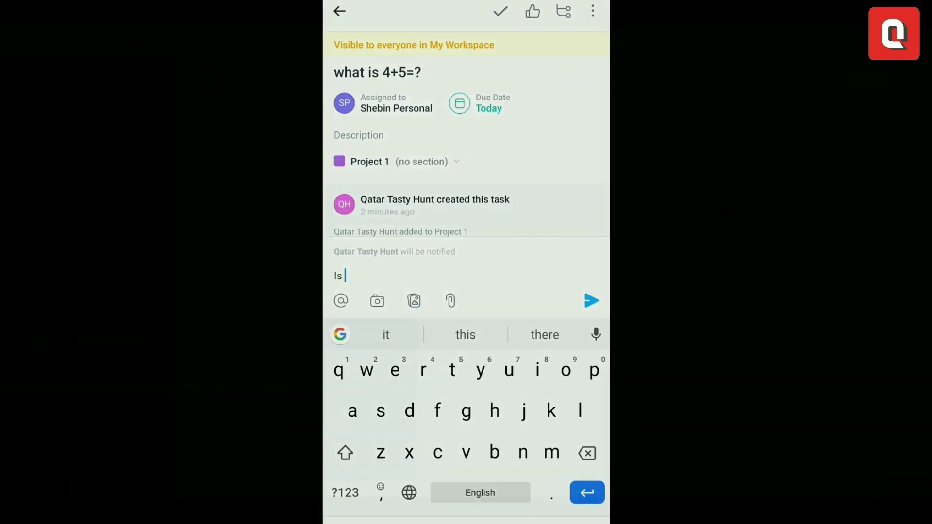